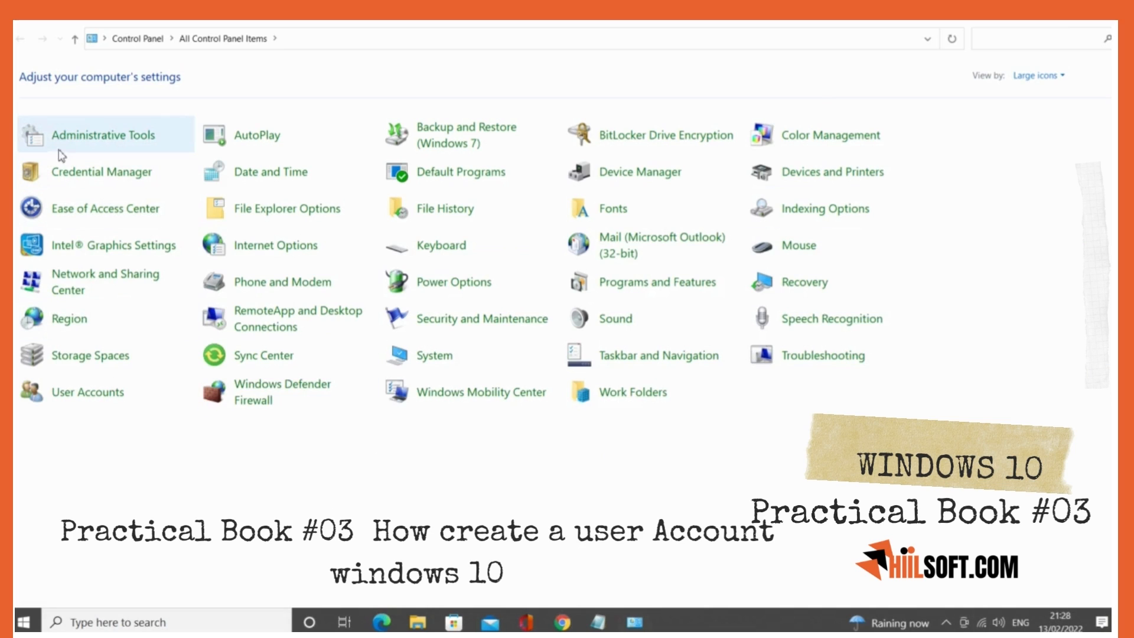
- Open Computer Management from Administrative Tools, then reposition its window and widen it slightly
click(140, 137)
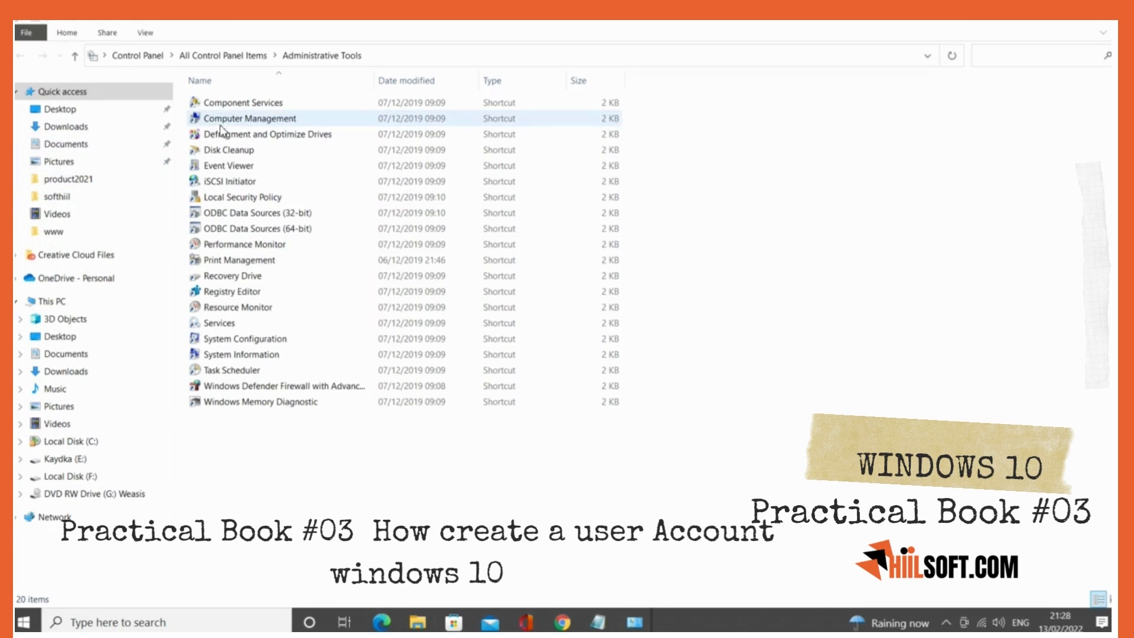
double_click(276, 121)
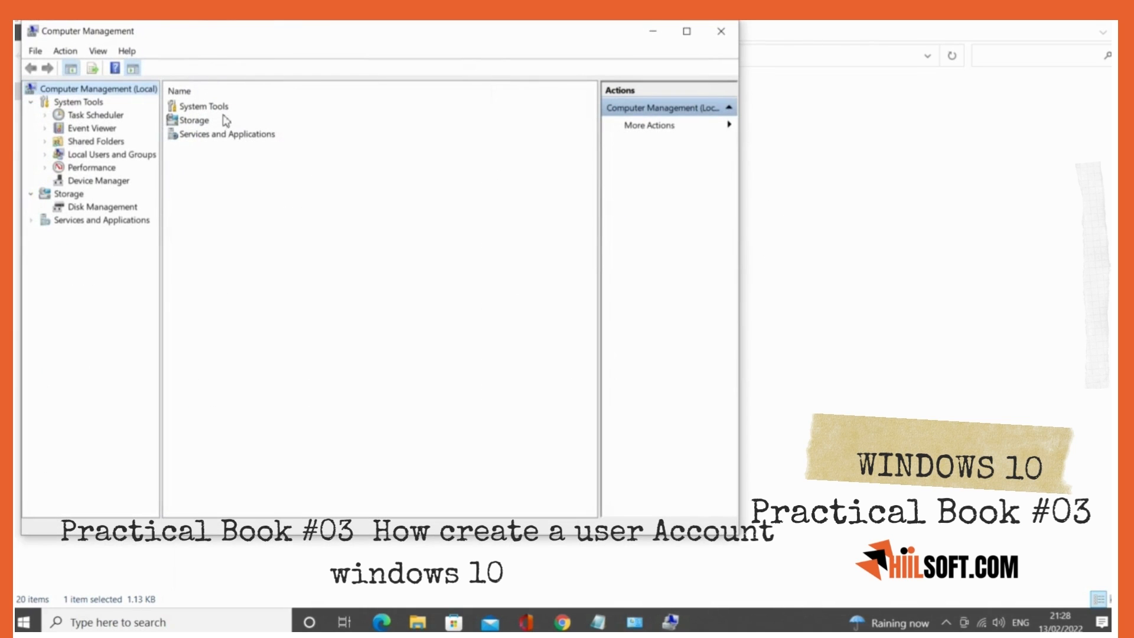
drag(189, 47, 338, 67)
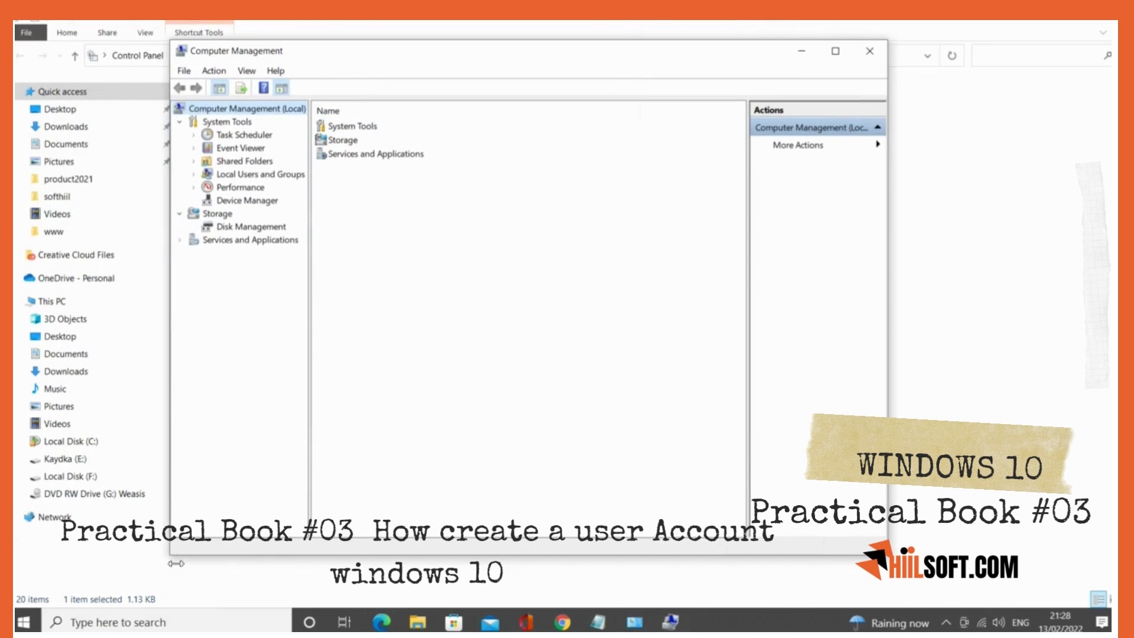
drag(170, 553, 126, 535)
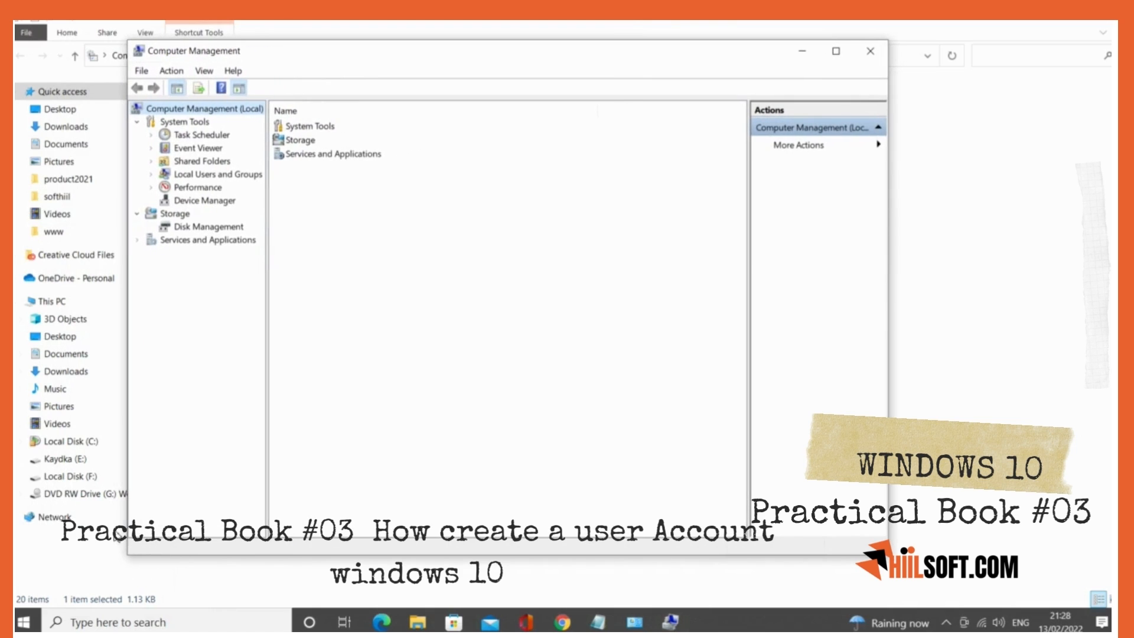
- Show the list of local user accounts in the Users folder of Local Users and Groups
click(166, 176)
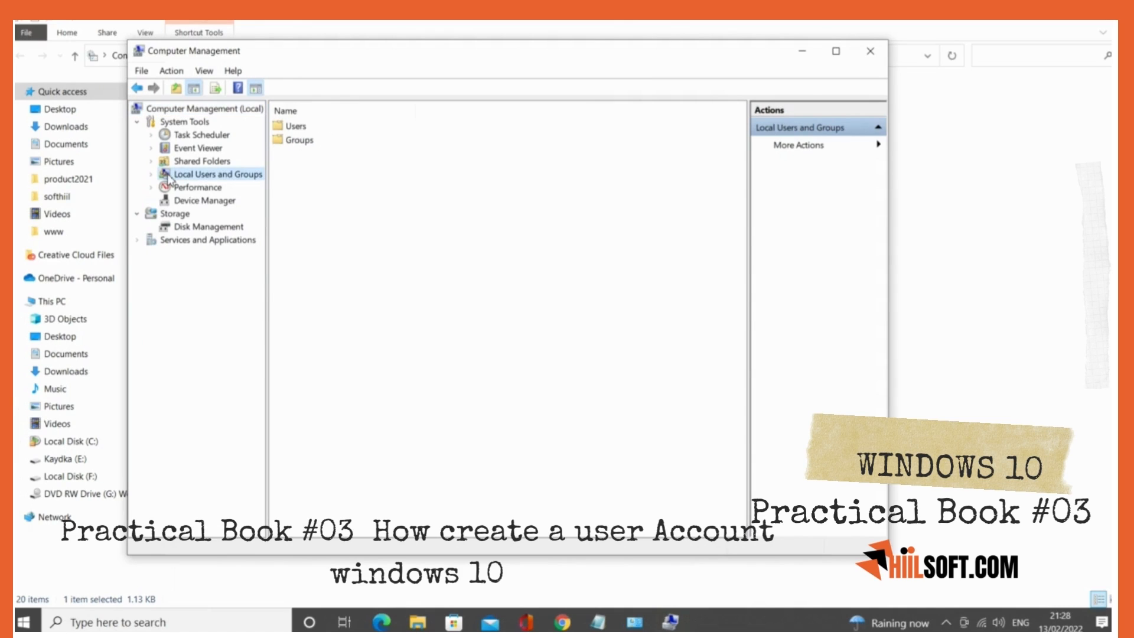
click(303, 127)
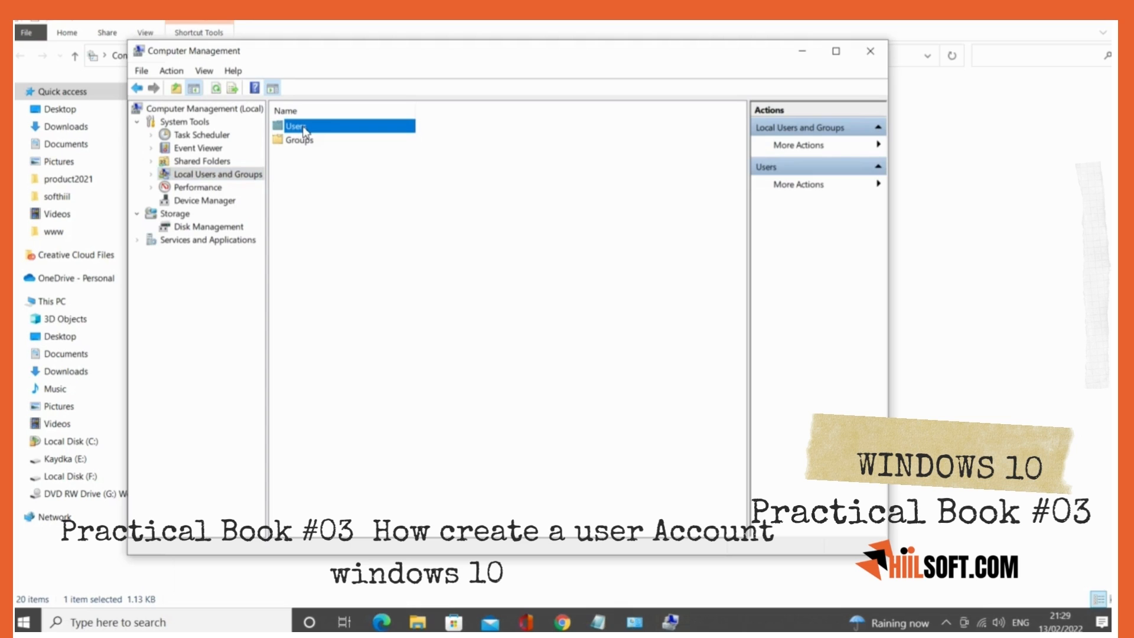
double_click(311, 126)
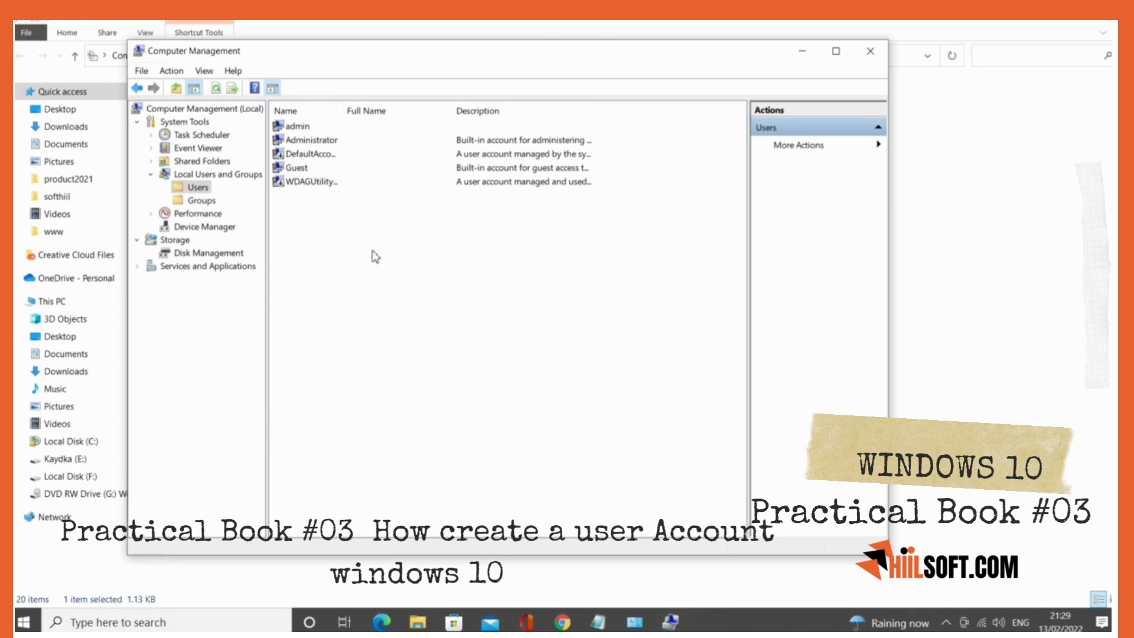
right_click(376, 237)
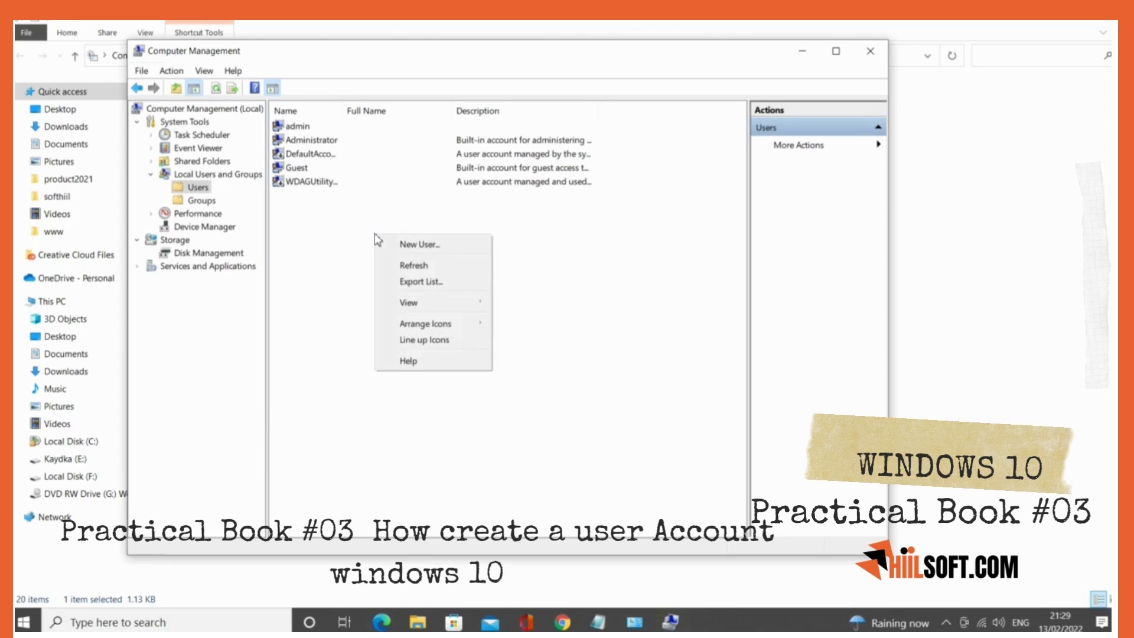
click(419, 244)
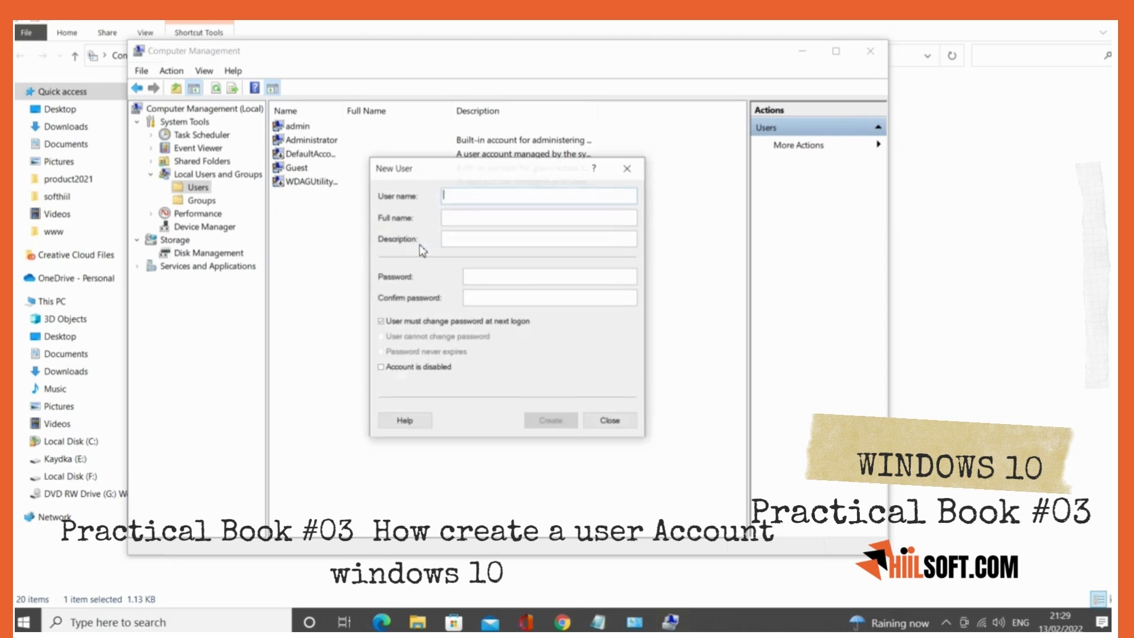
click(640, 173)
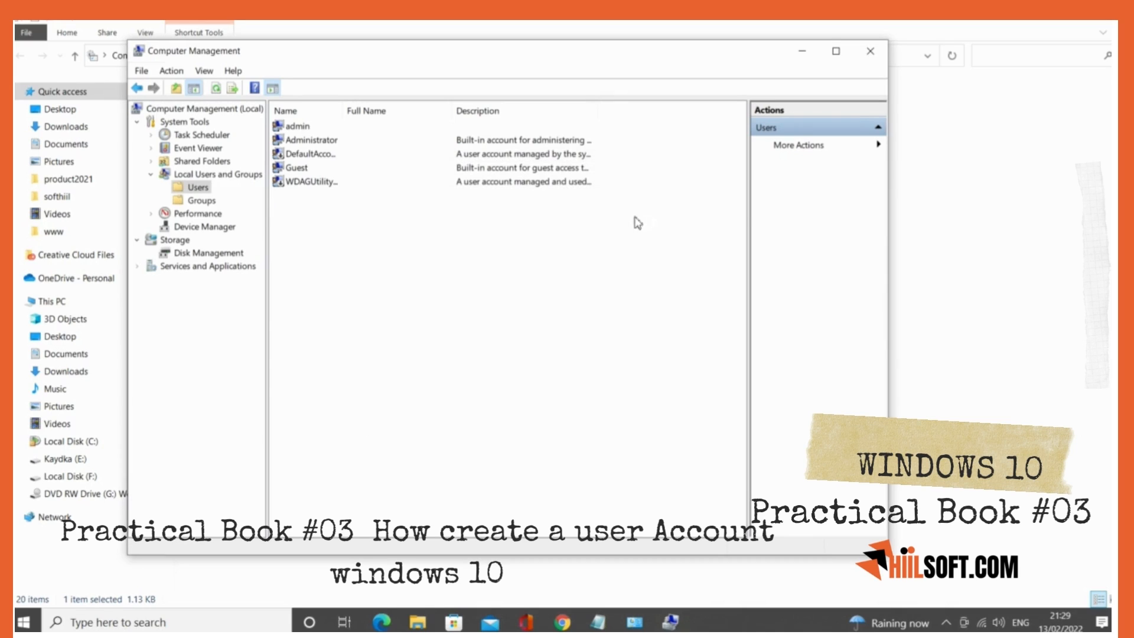
- Start a new local user with the user name hiilsoft and fill in the person's full name
click(880, 145)
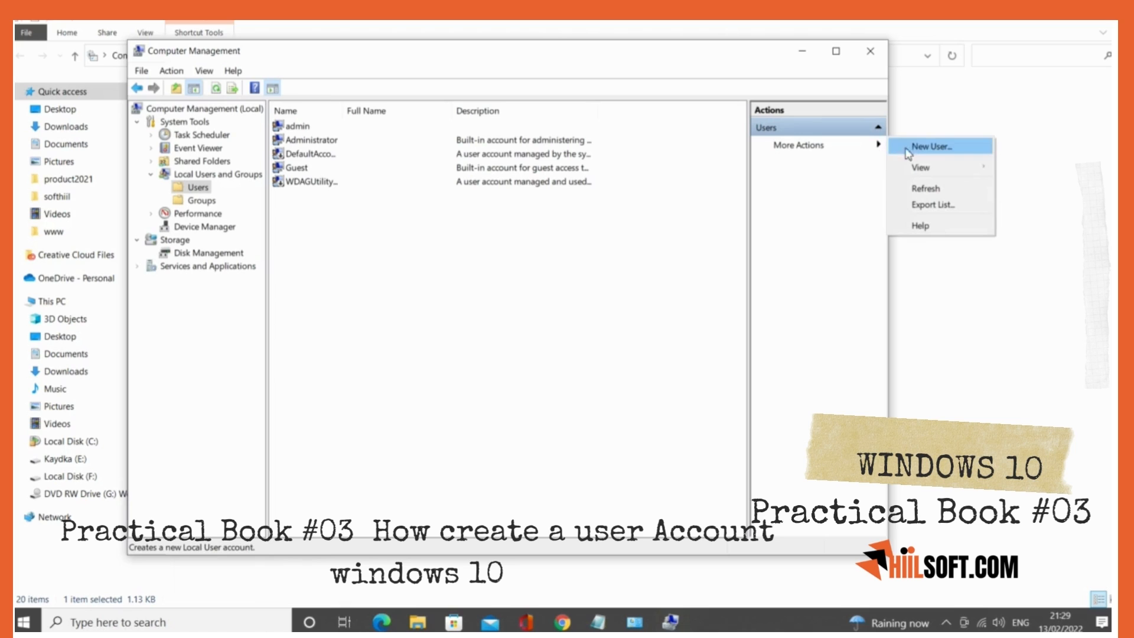
click(923, 151)
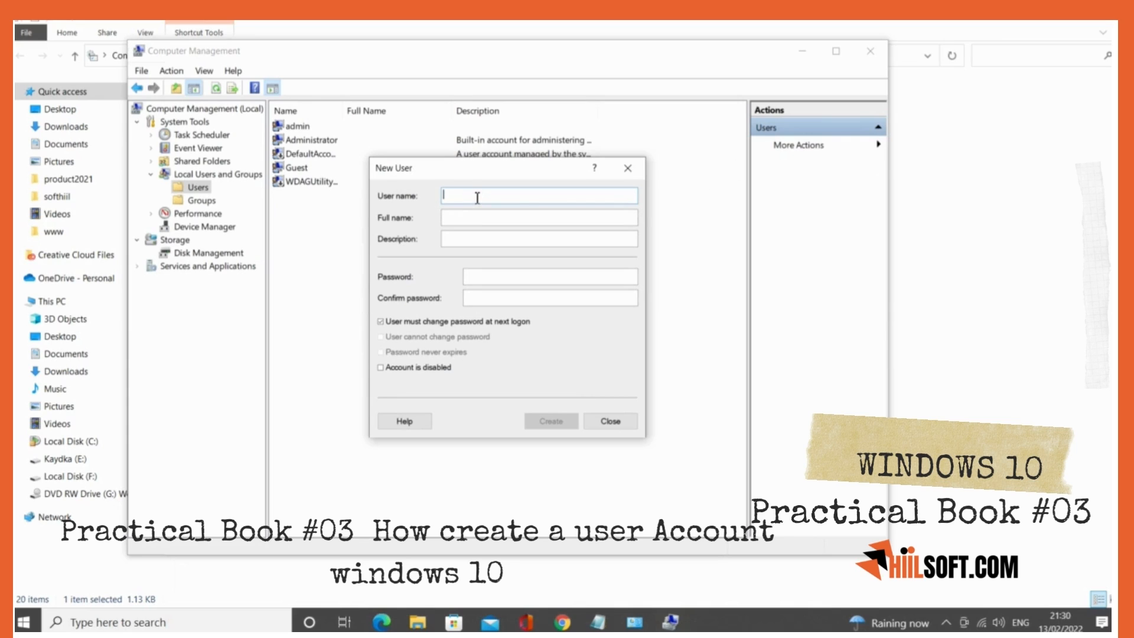
text(h)
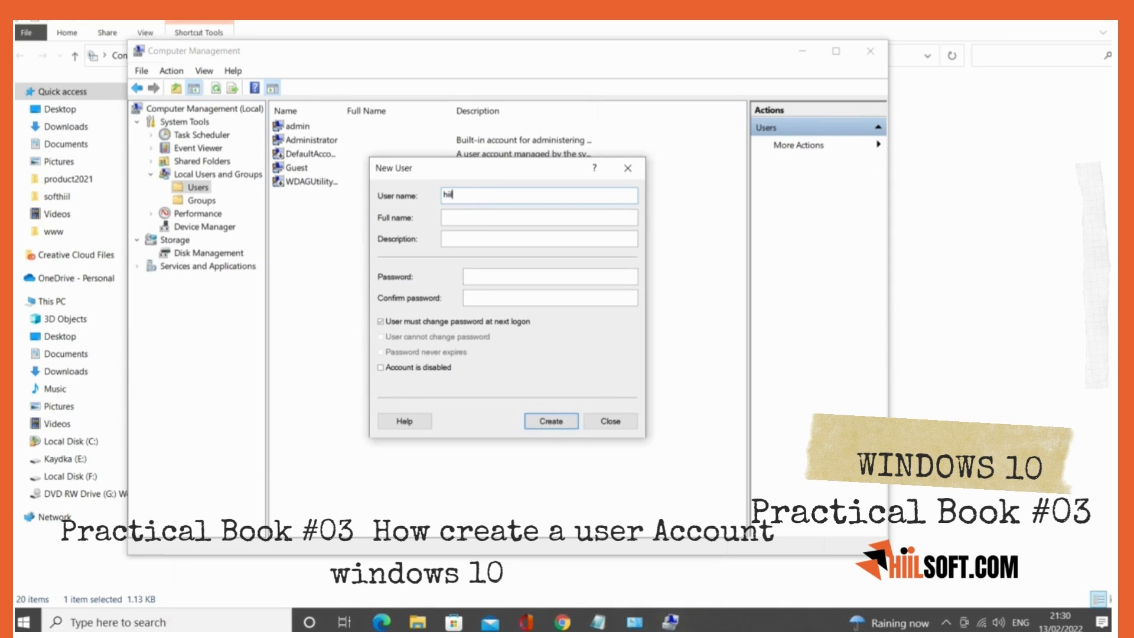
text(ilsoft)
key(Tab)
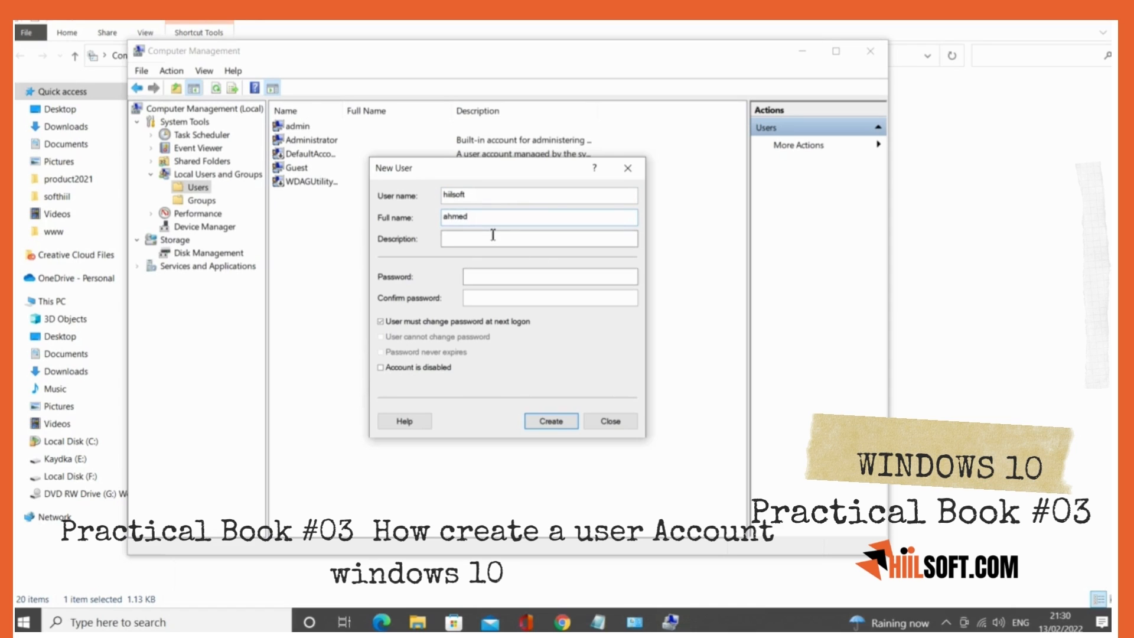
- Enter and confirm the account password for the new user, and try to create the account
click(493, 278)
text(•)
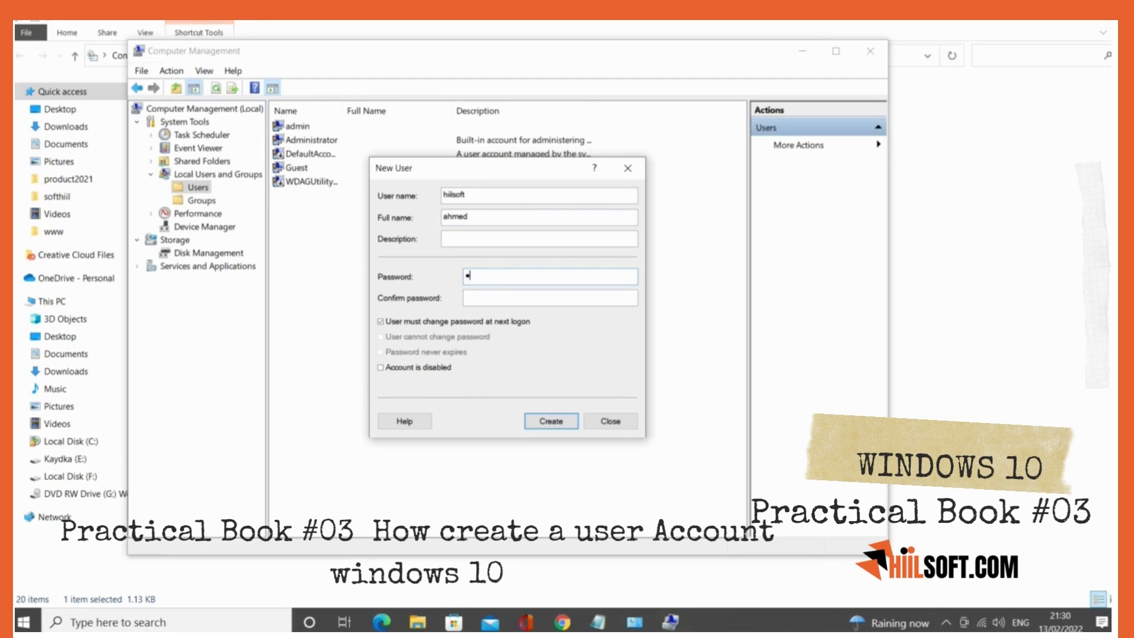
text(••••)
click(549, 423)
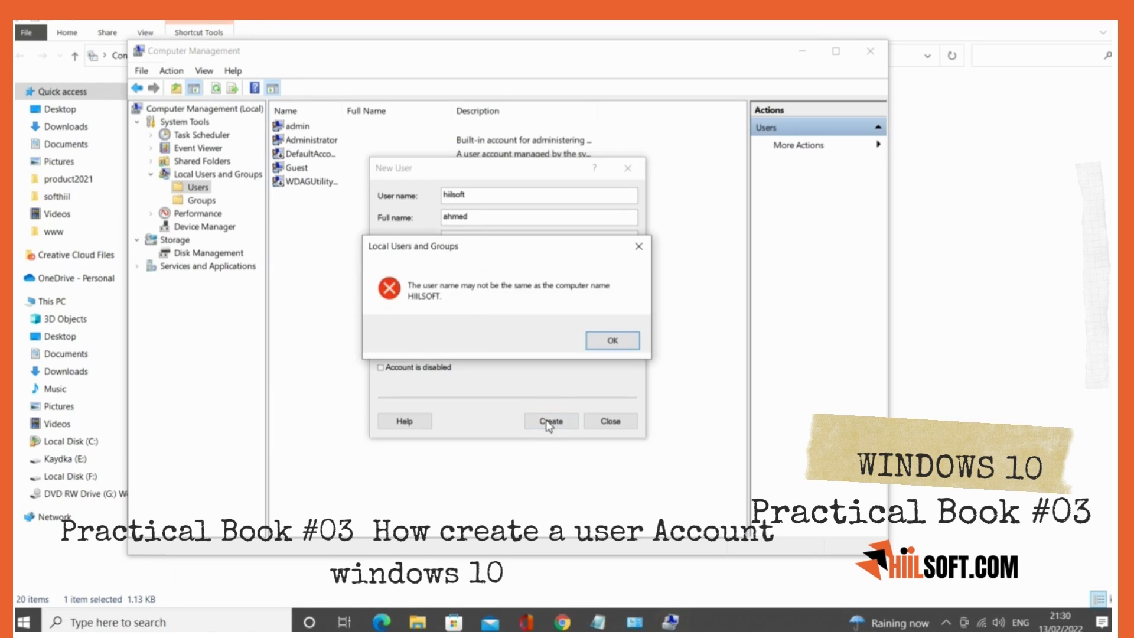
- Change the user name to hiilsoft1, create the account and close the New User dialog
click(612, 341)
click(477, 197)
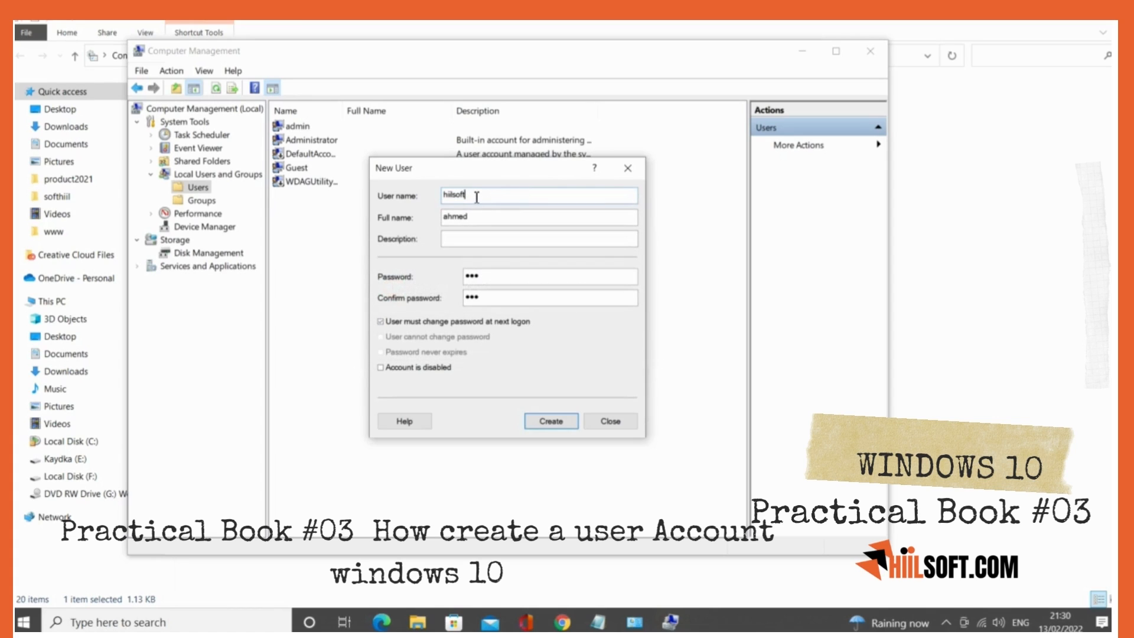
text(1)
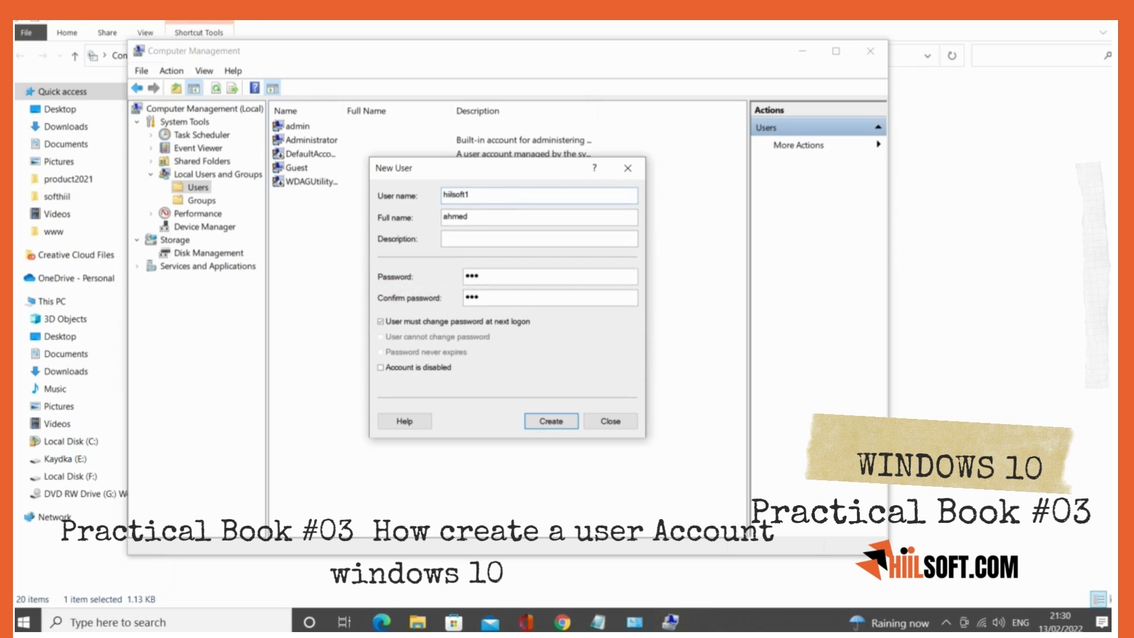
click(551, 420)
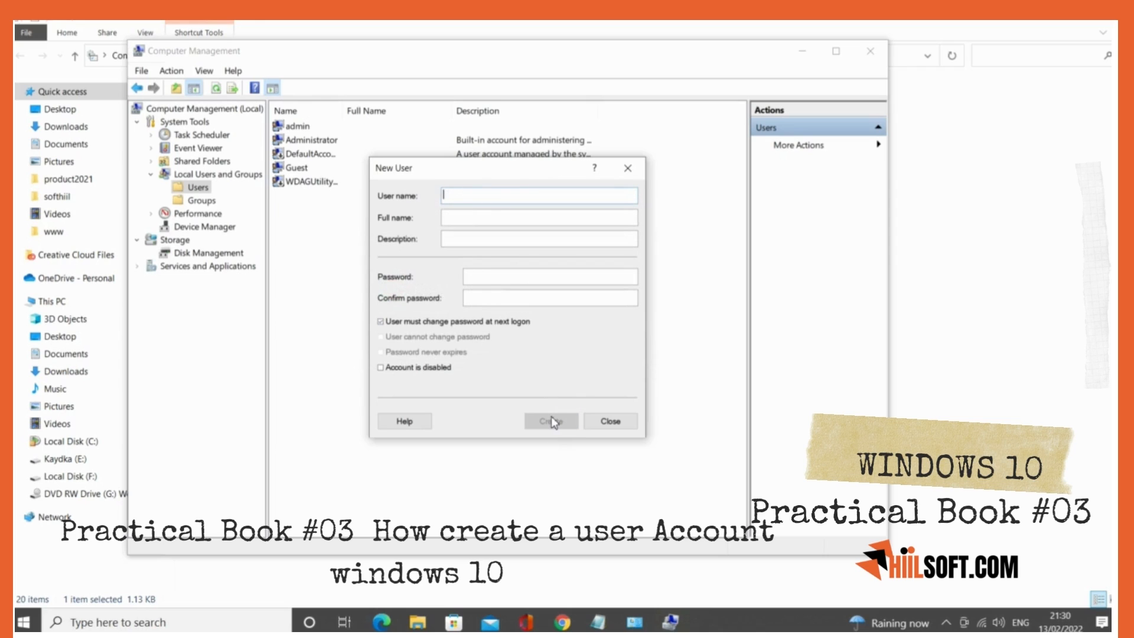
click(612, 421)
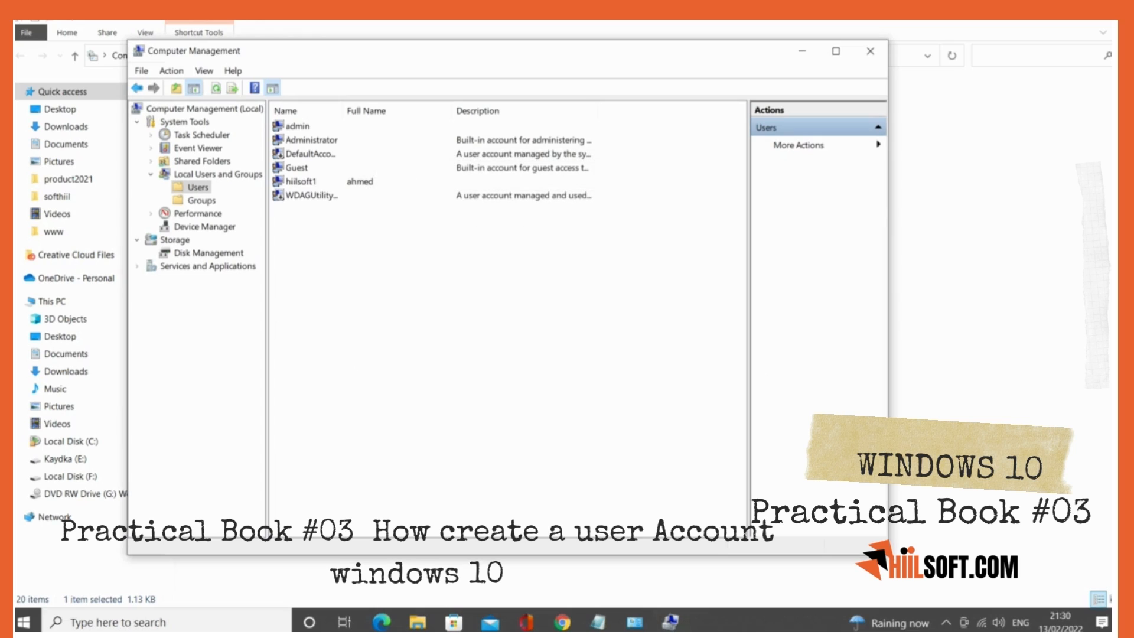
- Select hiilsoft1 in the user list and check the account list in the Start menu for the new user
click(309, 184)
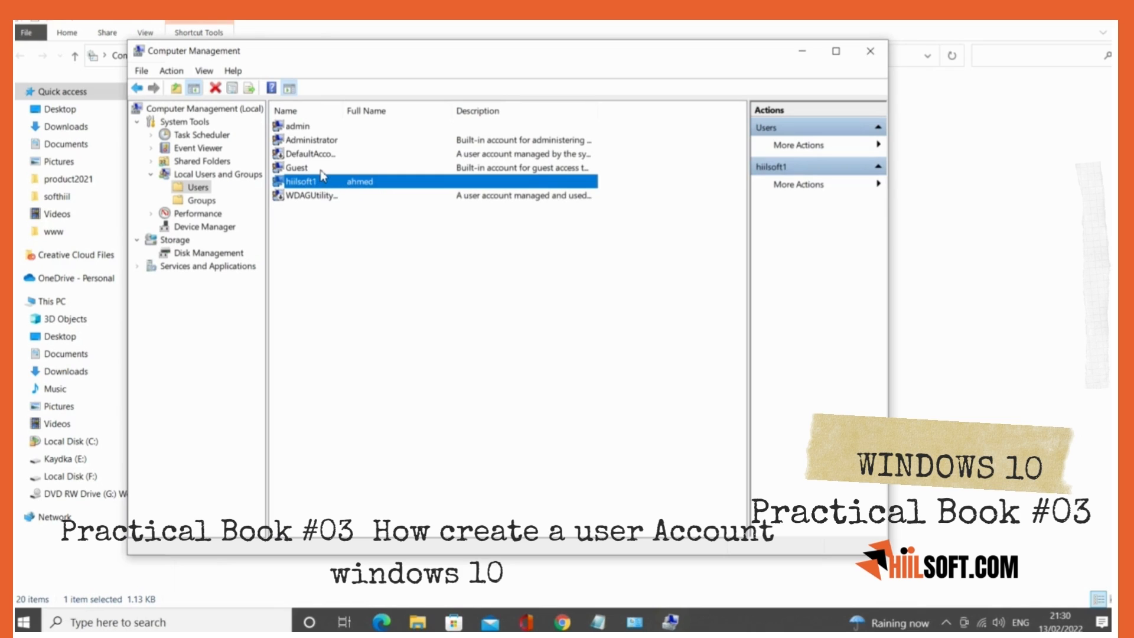
click(24, 623)
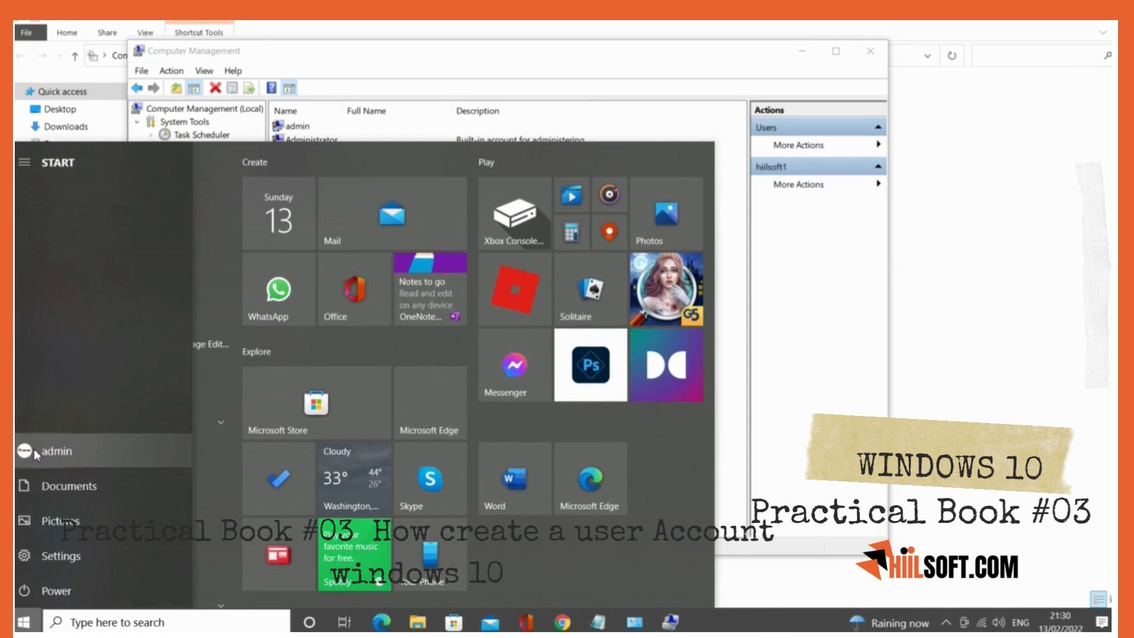
click(34, 451)
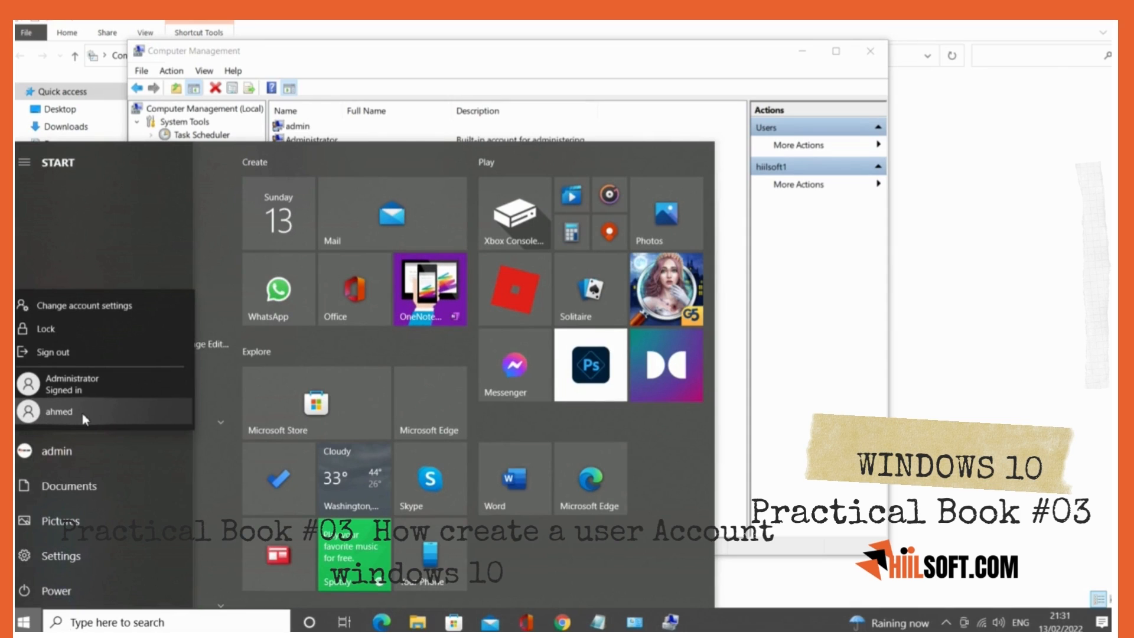
click(73, 460)
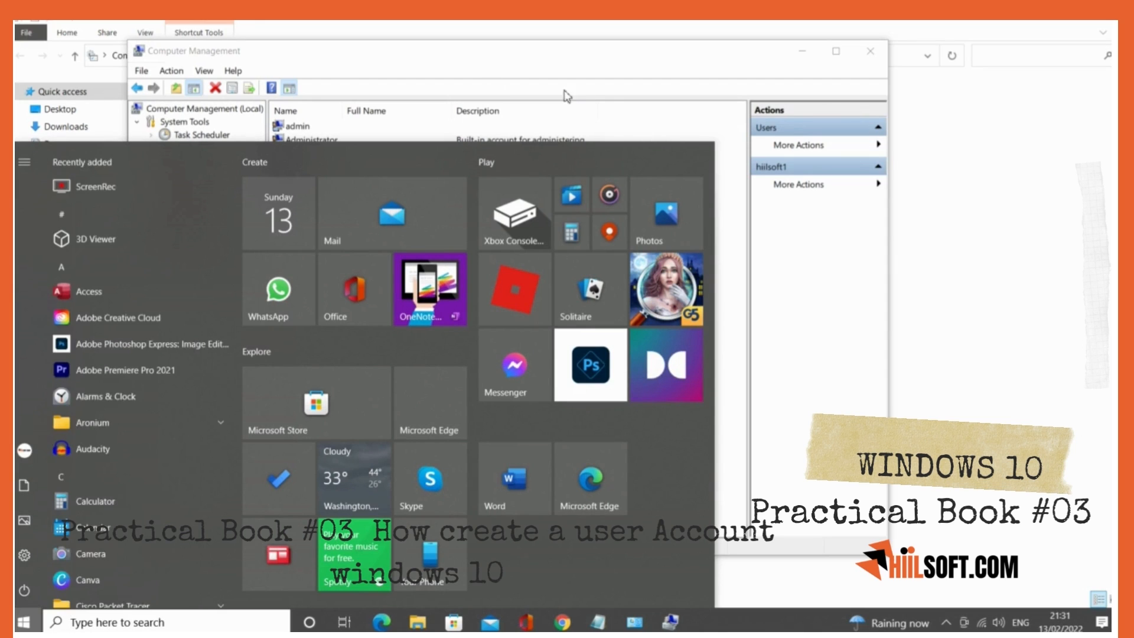
click(600, 108)
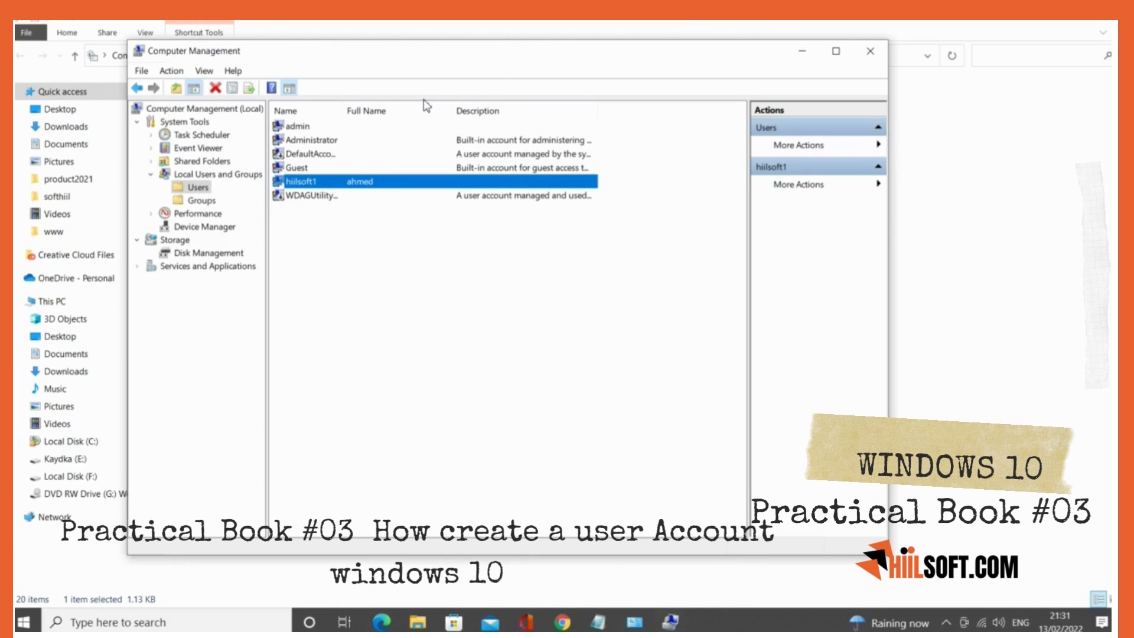
- Minimize the Computer Management, Administrative Tools and Control Panel windows to clear the desktop
click(802, 51)
click(1039, 22)
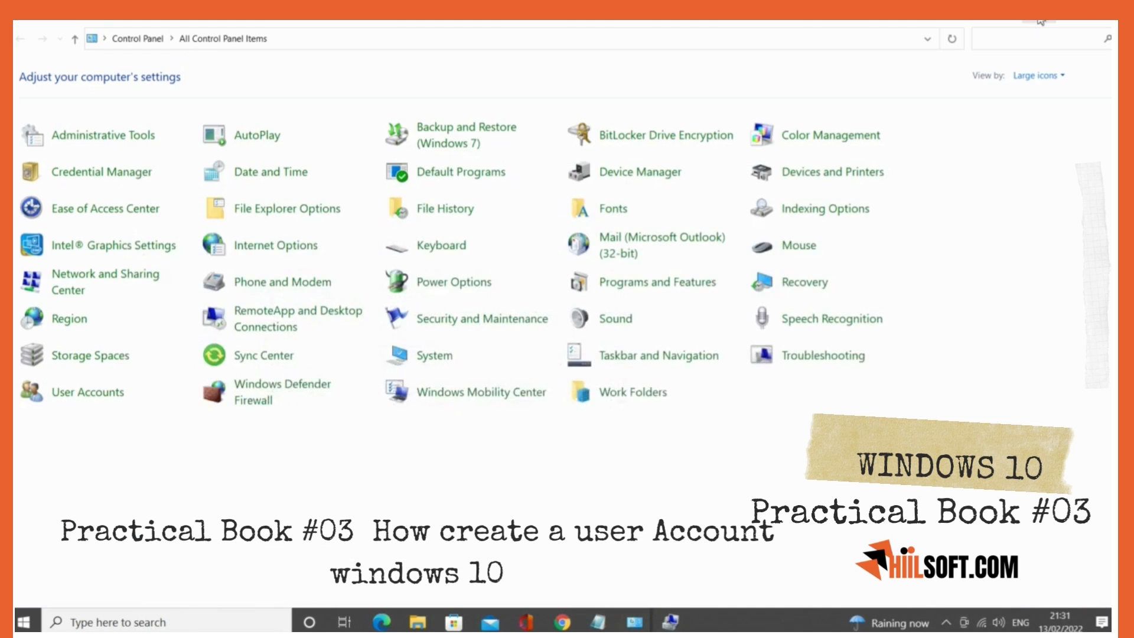
click(1041, 21)
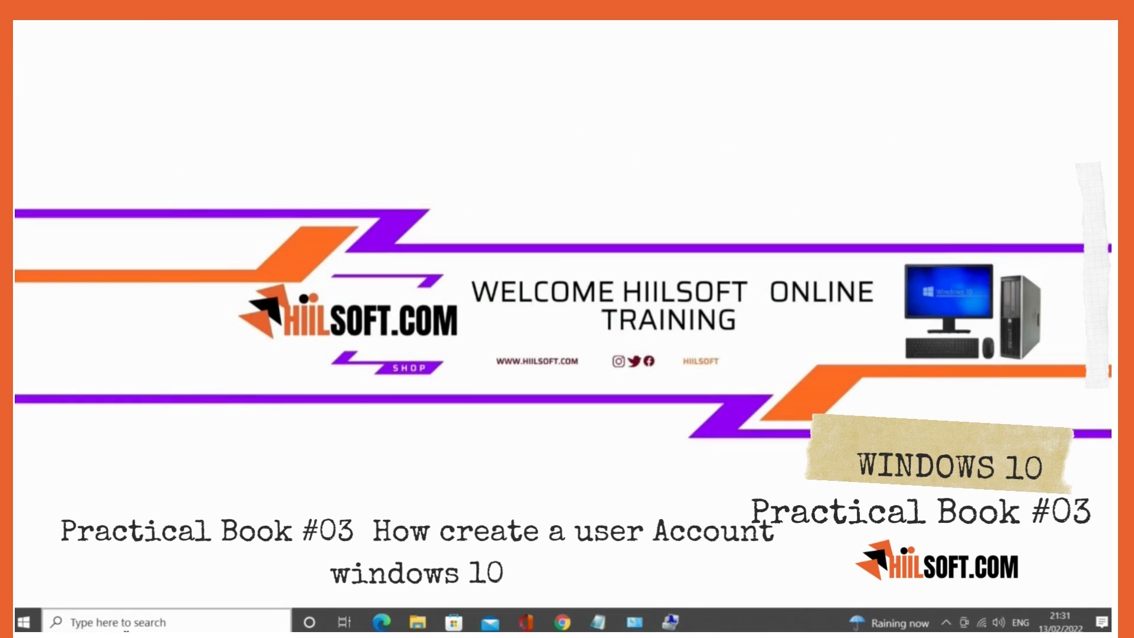
- Search for cmd, run Command Prompt as administrator and move its window toward the middle of the desktop
click(103, 622)
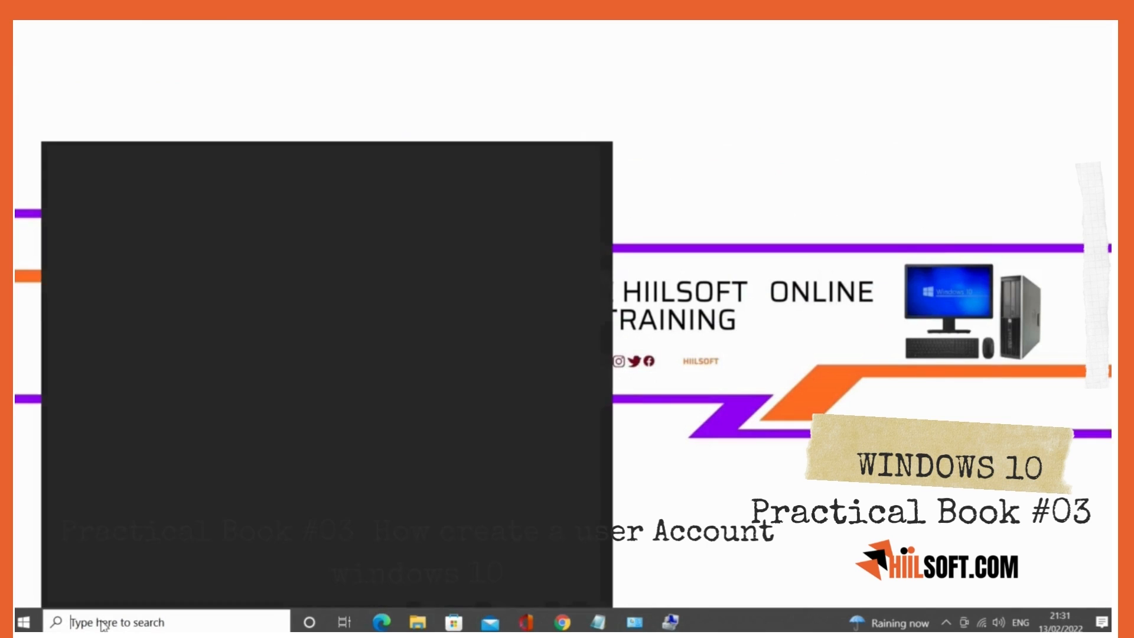
text(cmd)
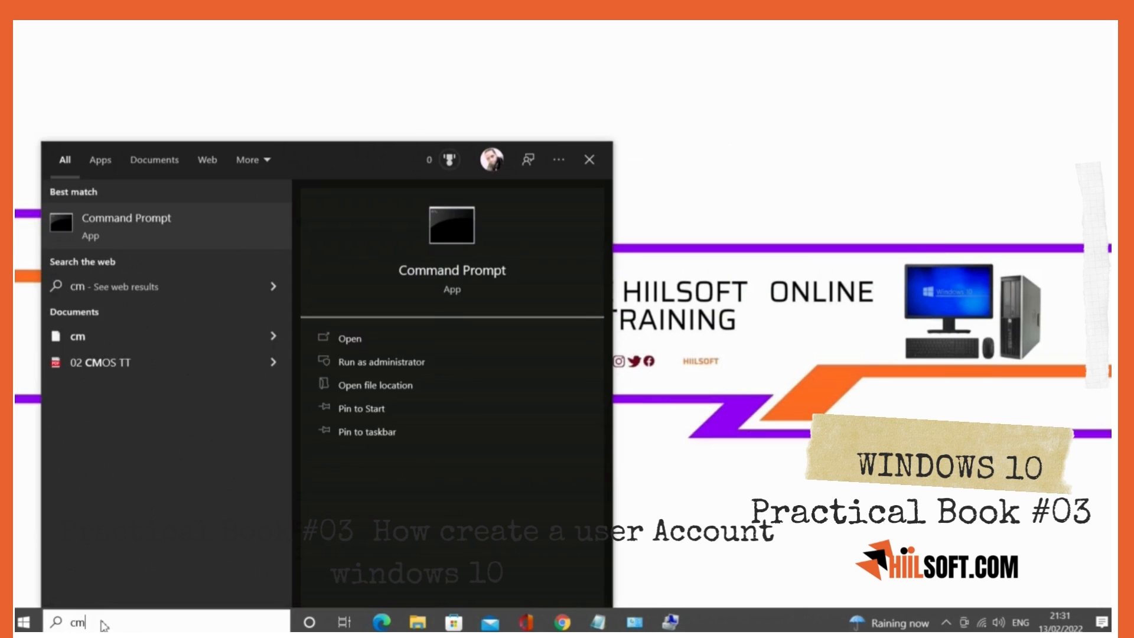
right_click(170, 227)
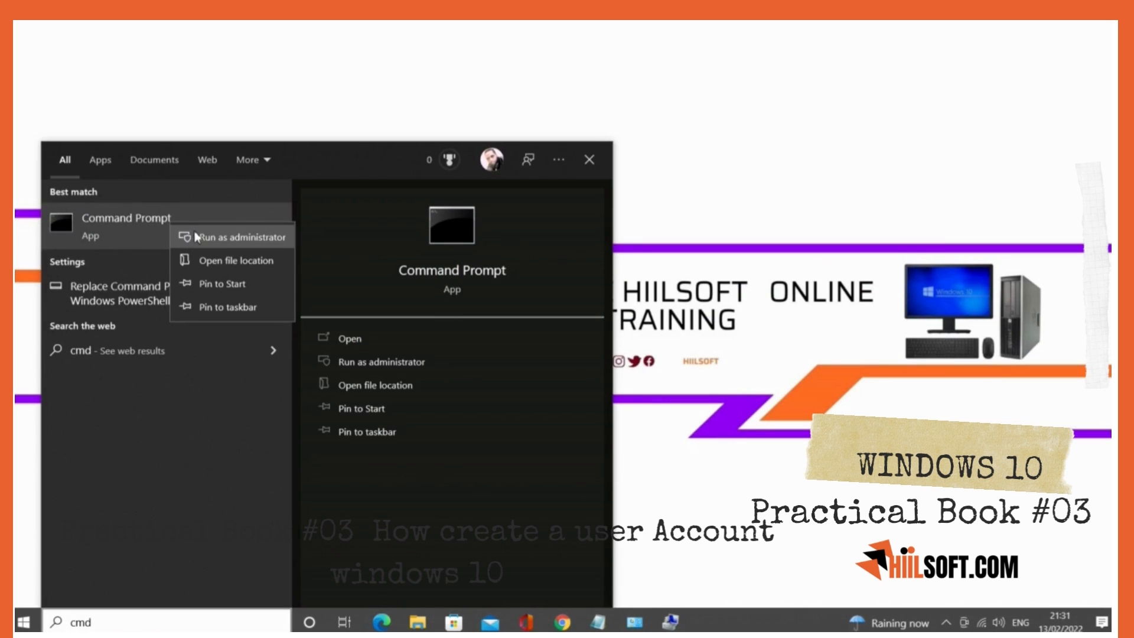
click(210, 238)
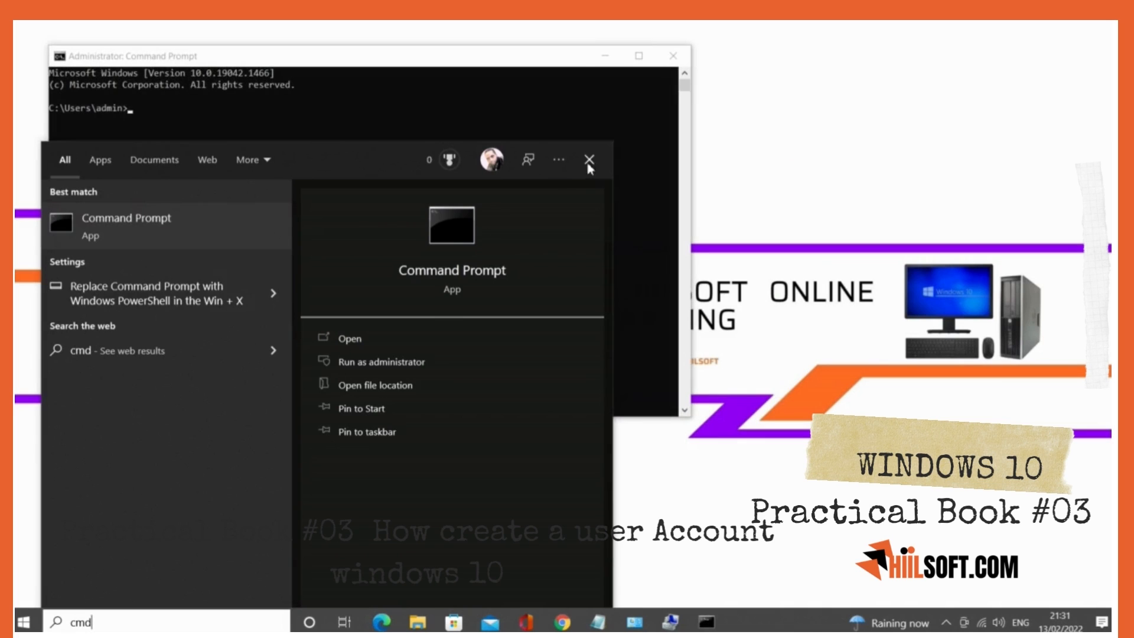
click(590, 159)
drag(444, 65, 561, 166)
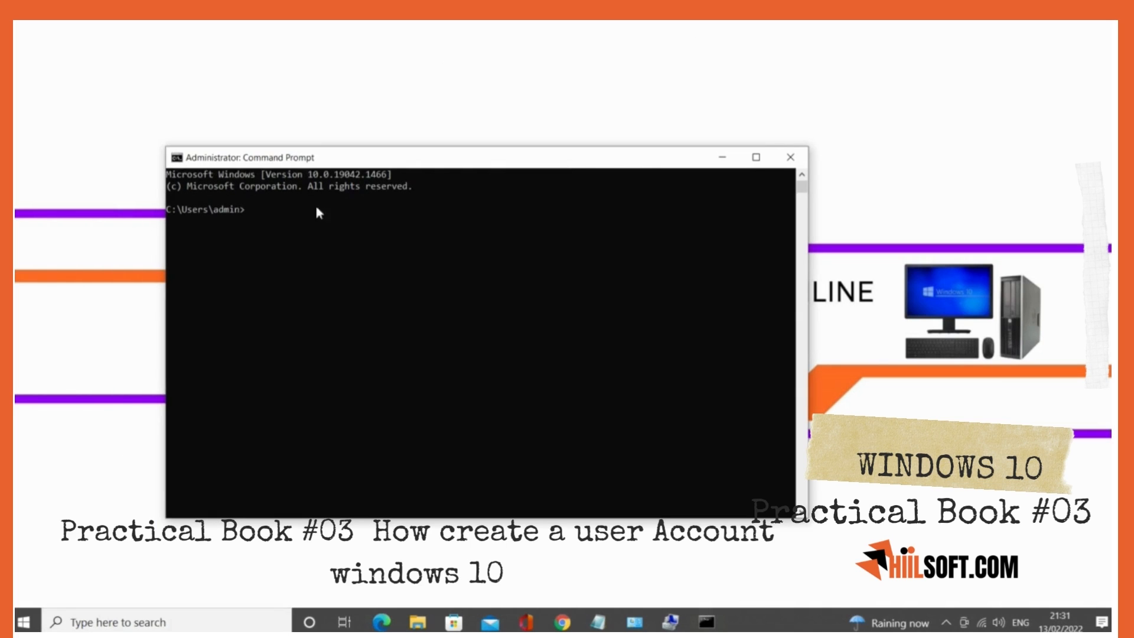
- List the computer's user accounts with the net user command and highlight hiilsoft1 in the output
click(303, 221)
text(net user)
key(Return)
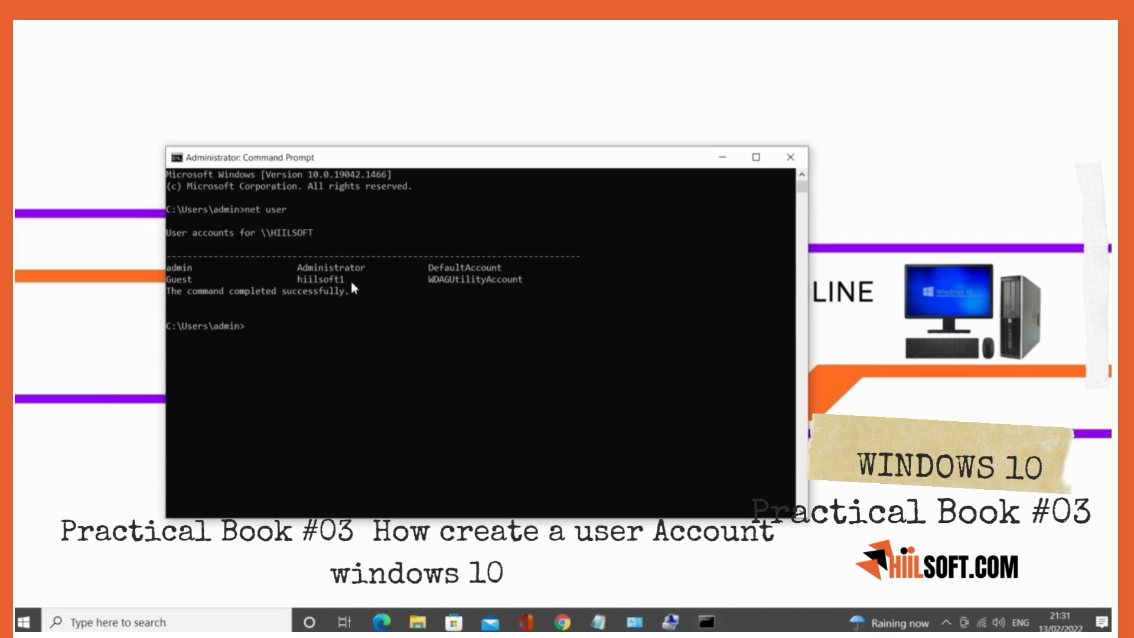
drag(352, 281, 293, 279)
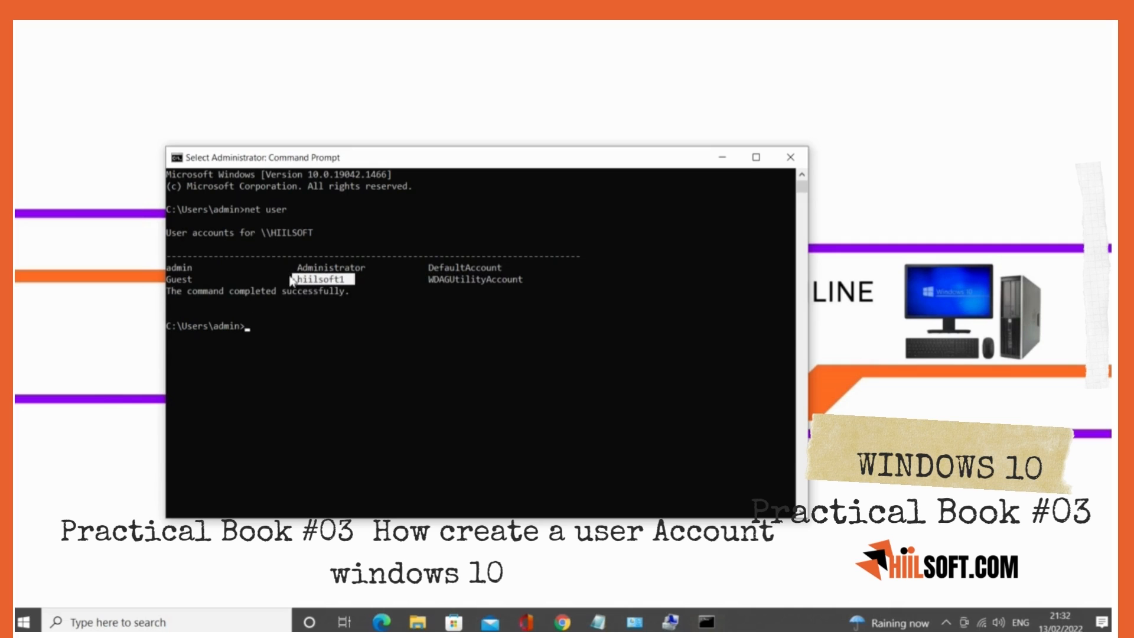
click(326, 349)
click(262, 329)
key(Escape)
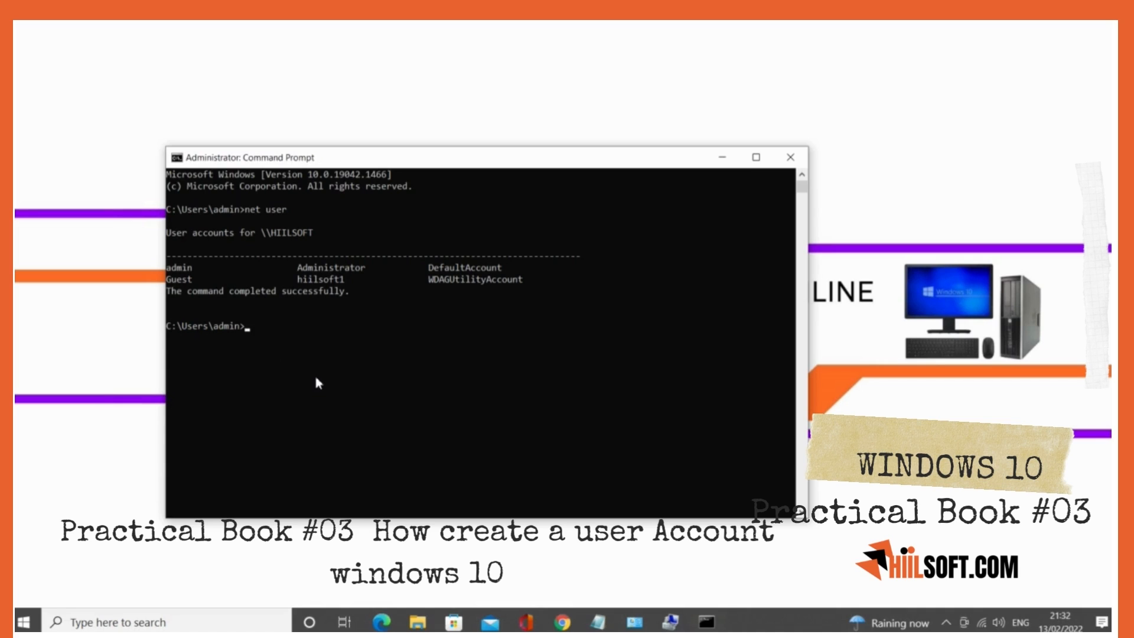
- Enter another net user command at the administrator prompt
text(net use)
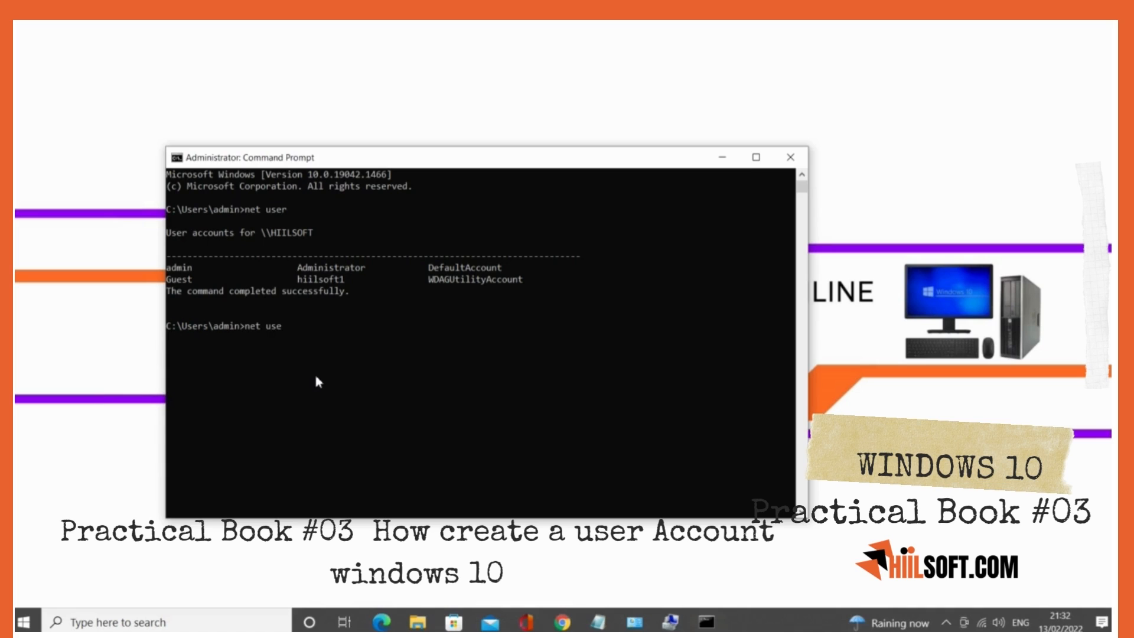